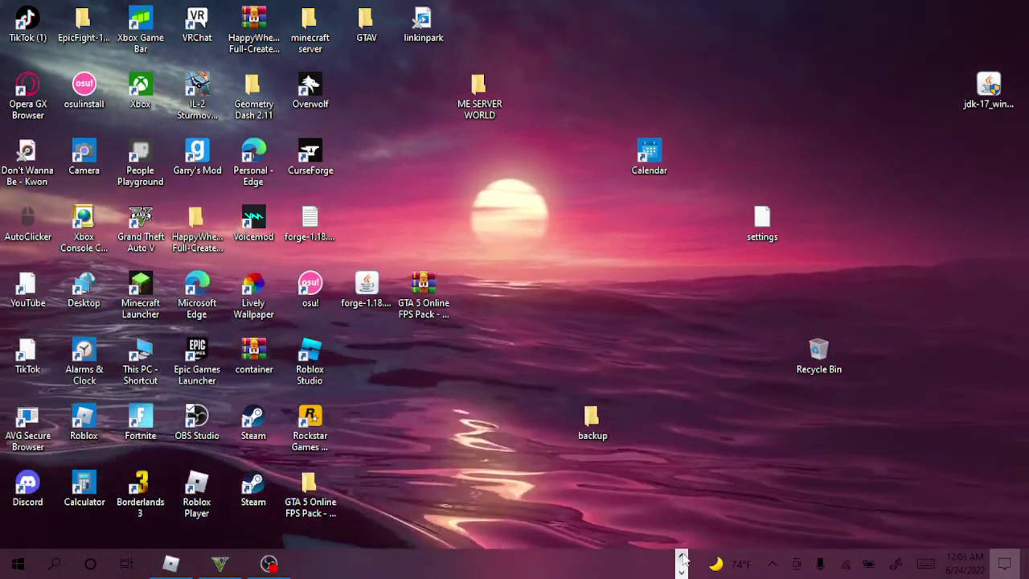
Switch to Steam and display the Launcher entry in the games library
left_click(653, 563)
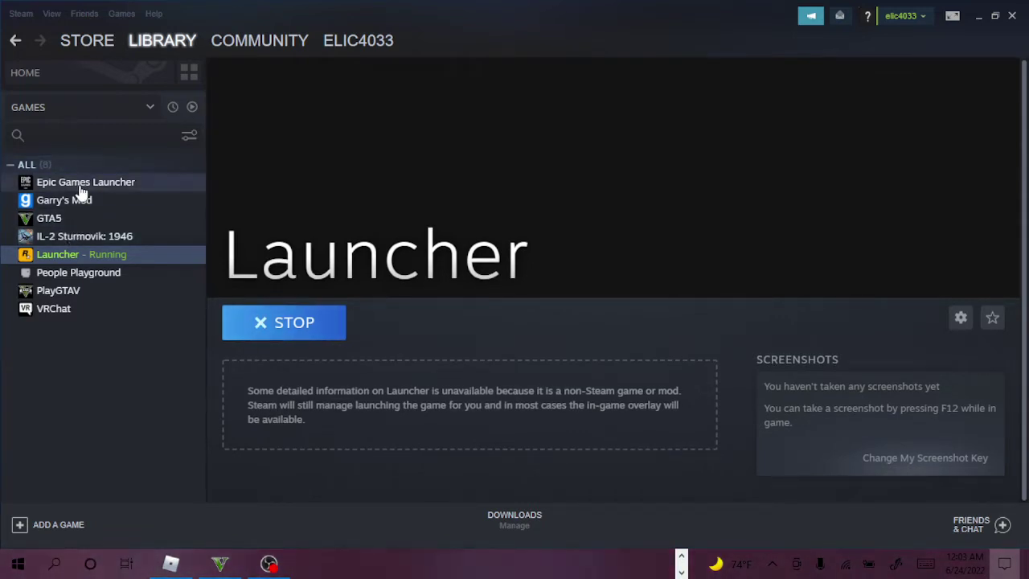
left_click(26, 183)
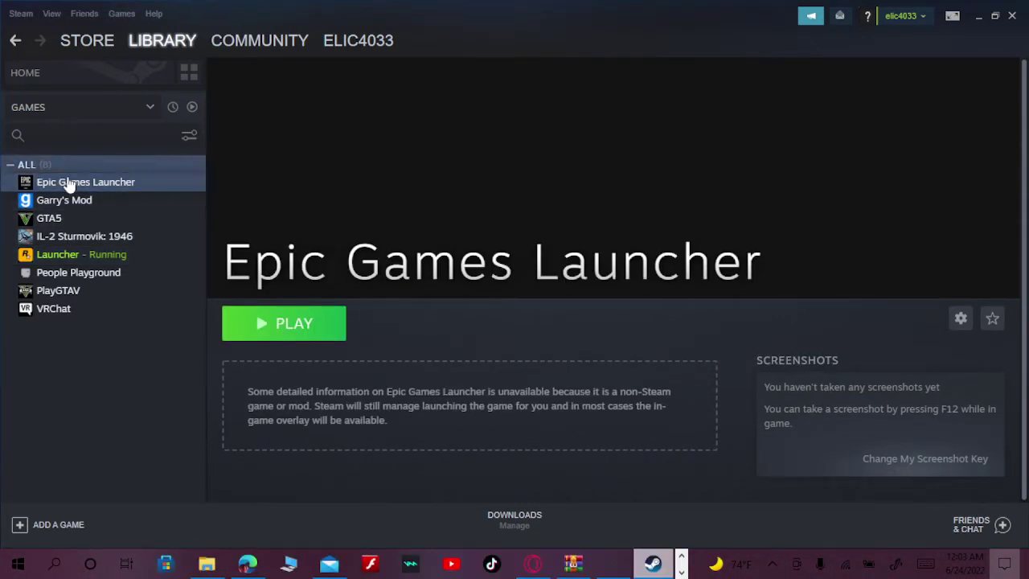
left_click(27, 254)
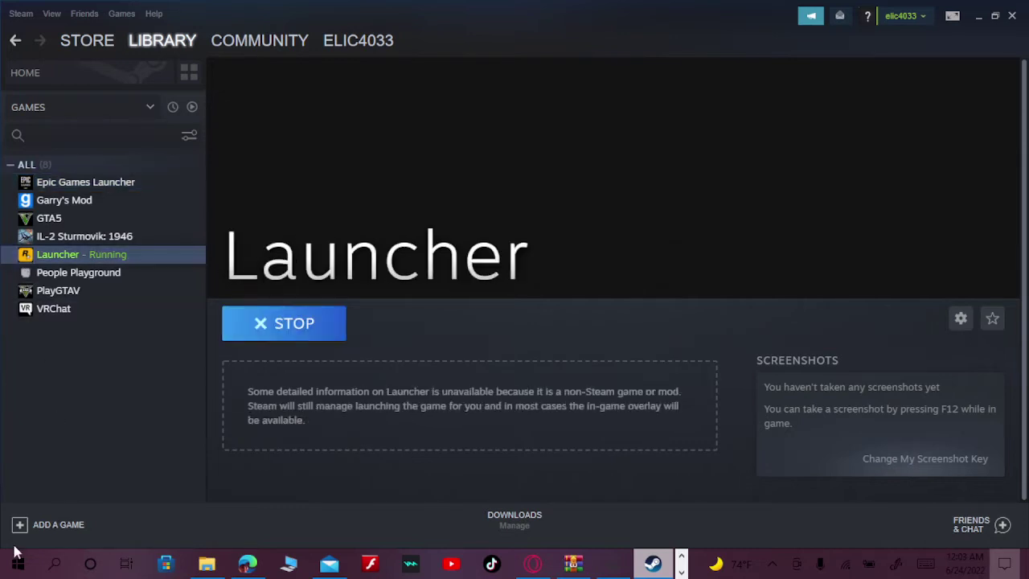
Start adding a non-Steam game to the library and browse for its program file
left_click(56, 528)
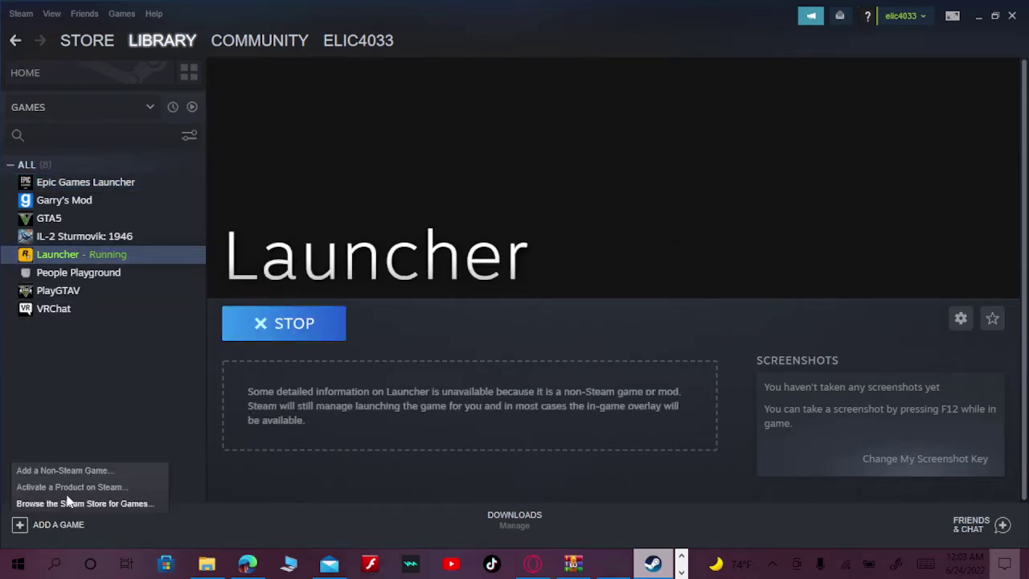
left_click(90, 471)
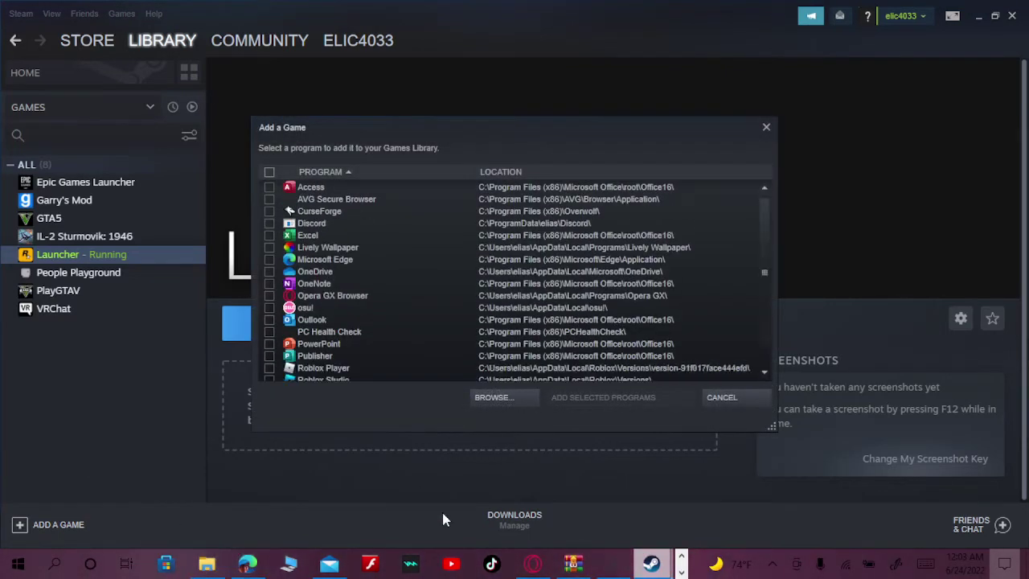
left_click(490, 398)
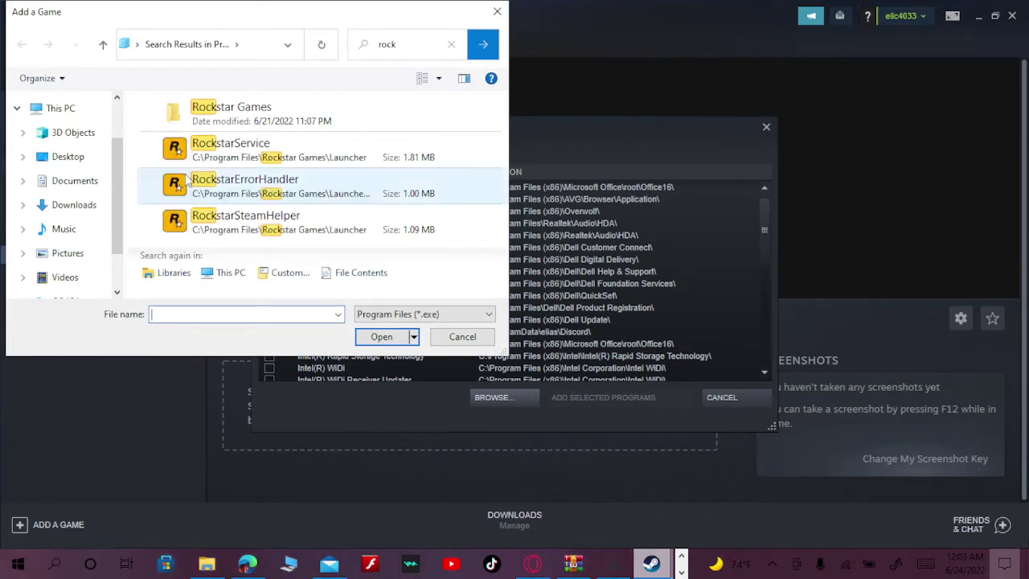
Browse to the Launcher folder inside Program Files > Rockstar Games on the C: drive
left_click(78, 113)
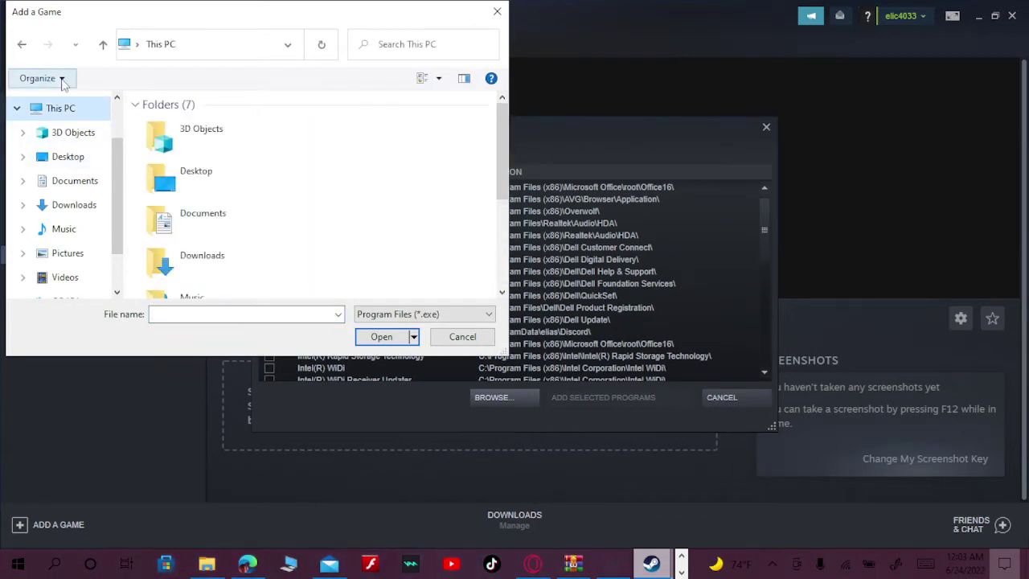
scroll(224, 219, "down", 3)
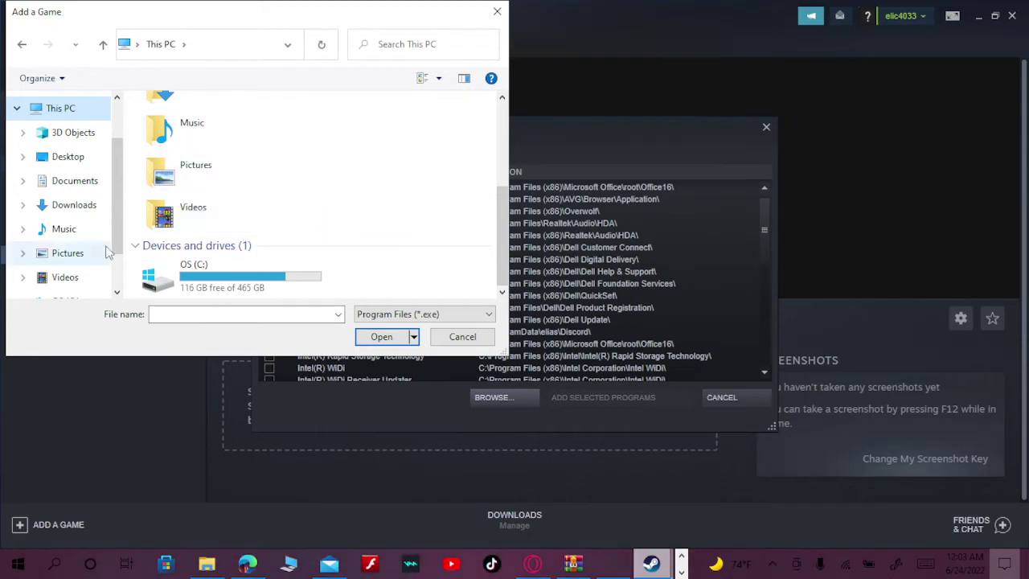
double_click(241, 279)
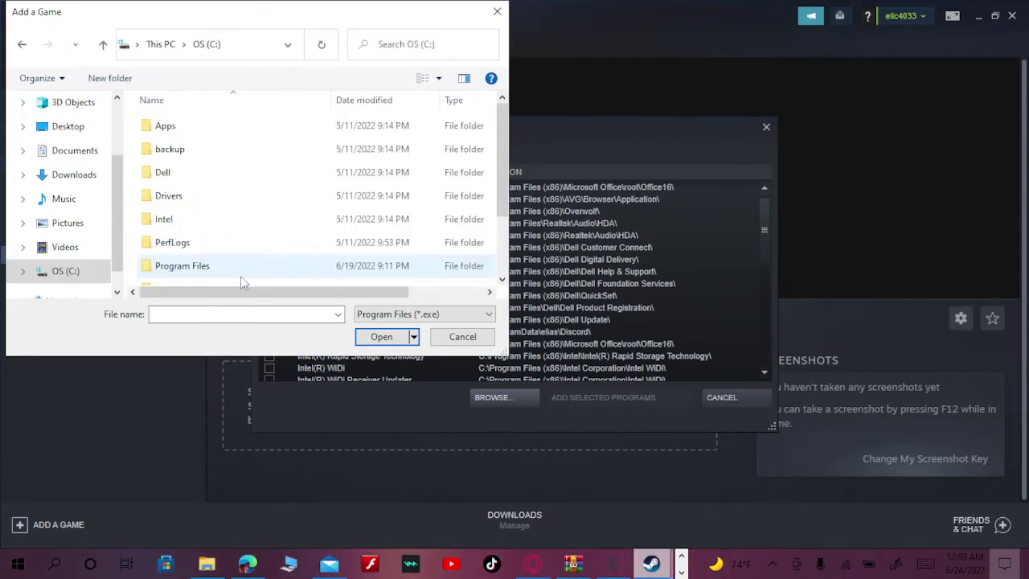
double_click(201, 265)
scroll(226, 151, "down", 2)
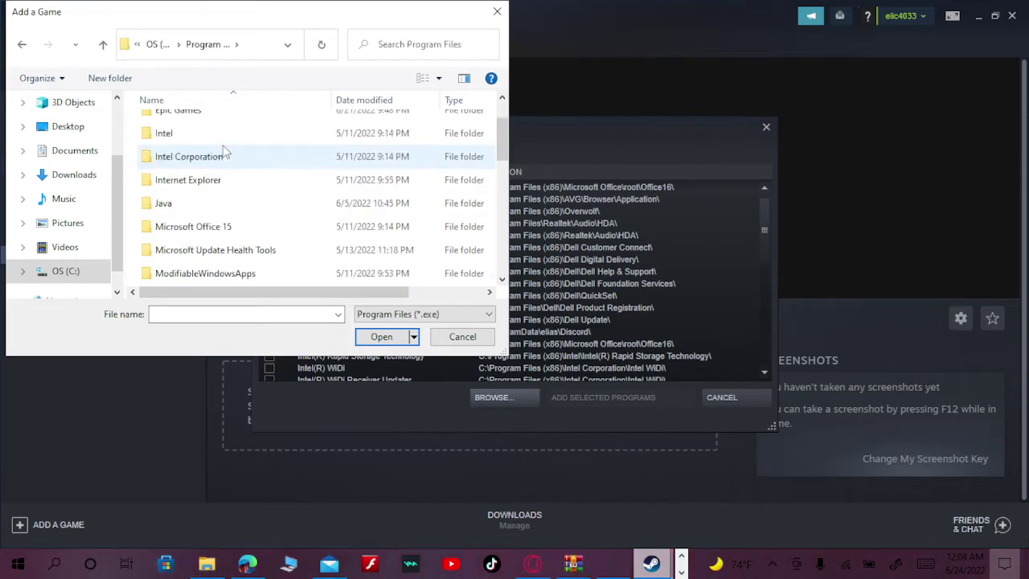
scroll(221, 161, "down", 1)
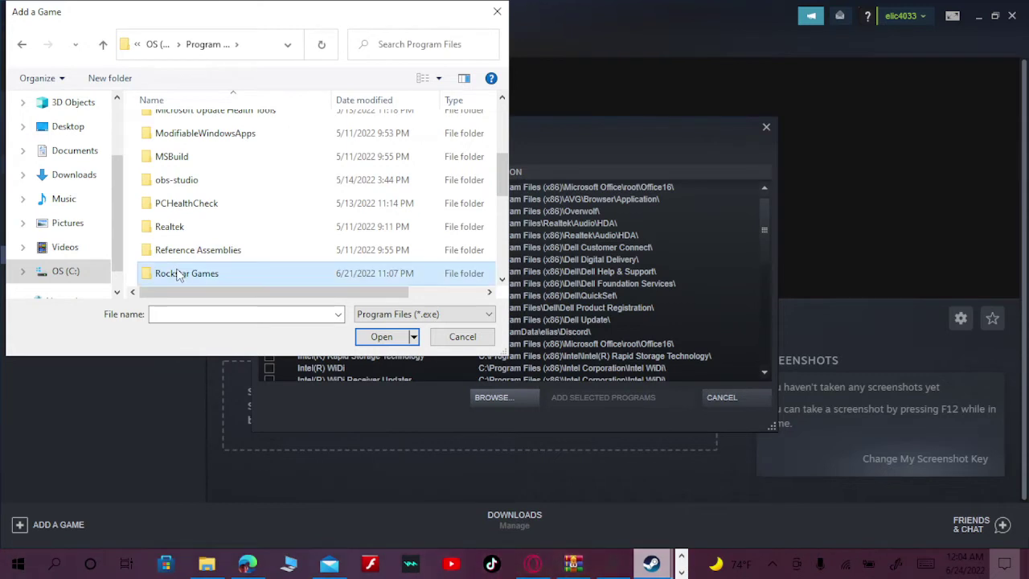
double_click(180, 271)
double_click(165, 126)
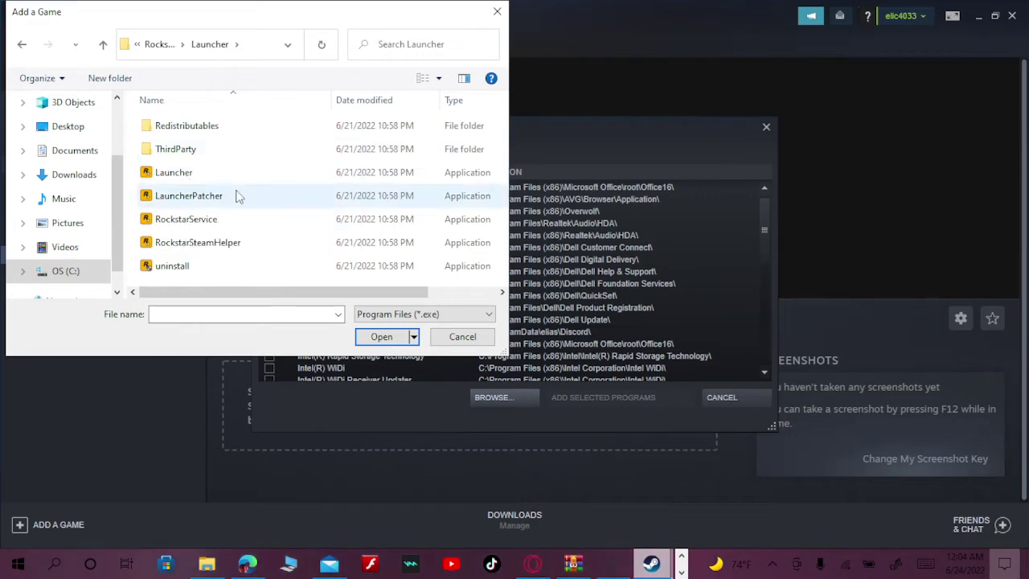
Look over the Launcher folder's programs and close the Add a Game dialogs without adding any
scroll(236, 195, "right", 2)
scroll(237, 195, "left", 2)
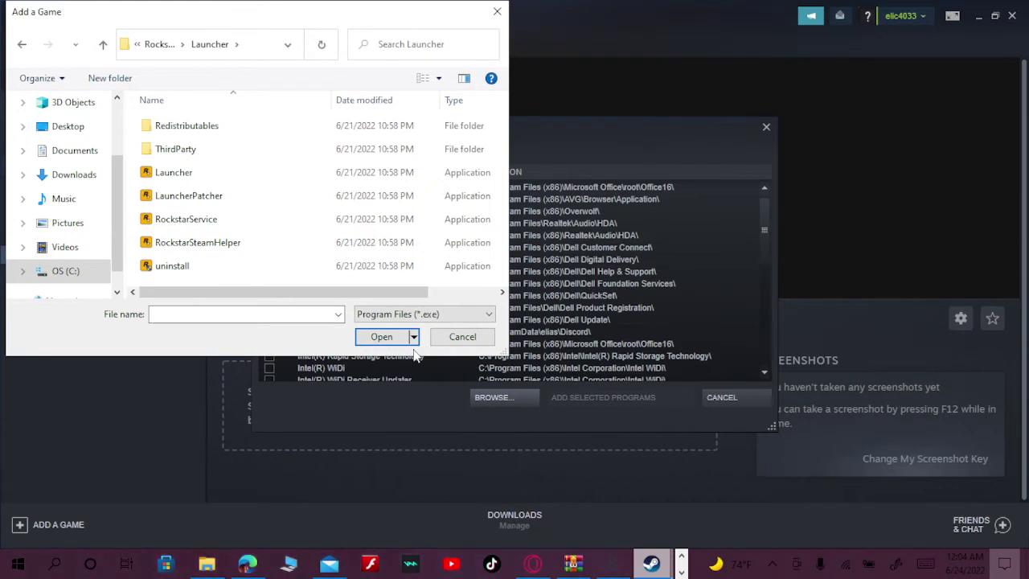
left_click(448, 339)
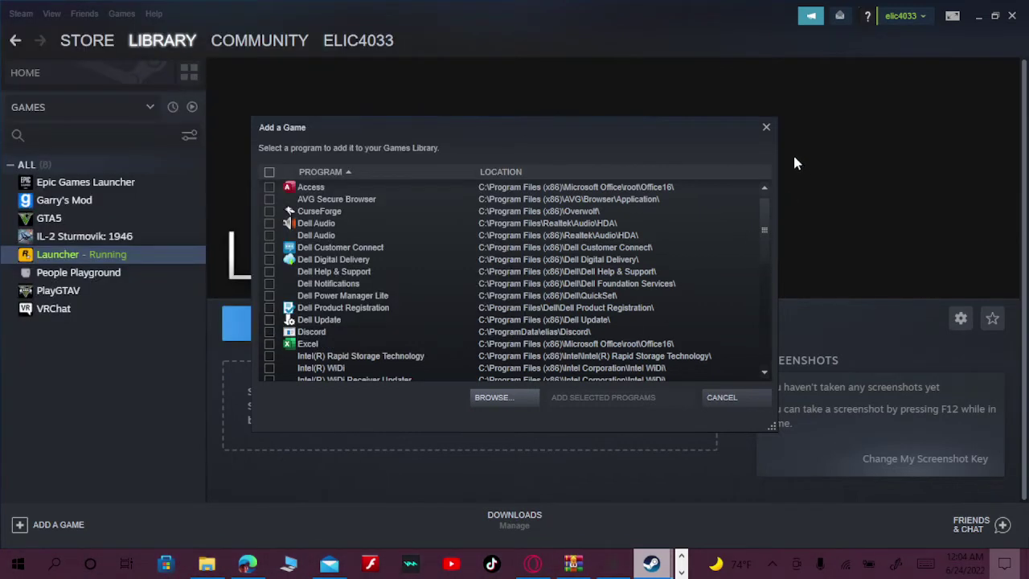
left_click(766, 131)
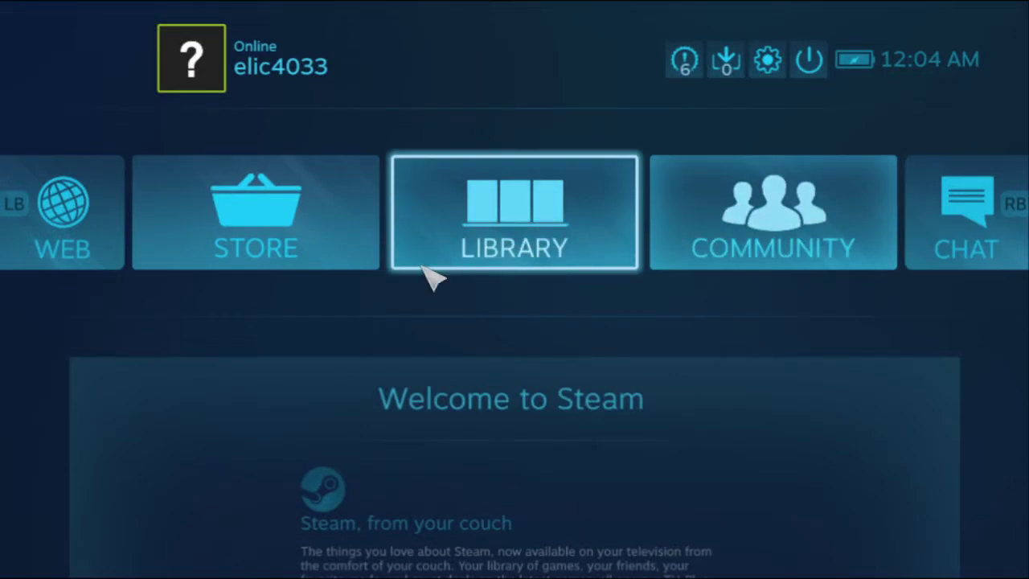
Enable Xbox Configuration Support in the Big Picture controller settings
left_click(776, 61)
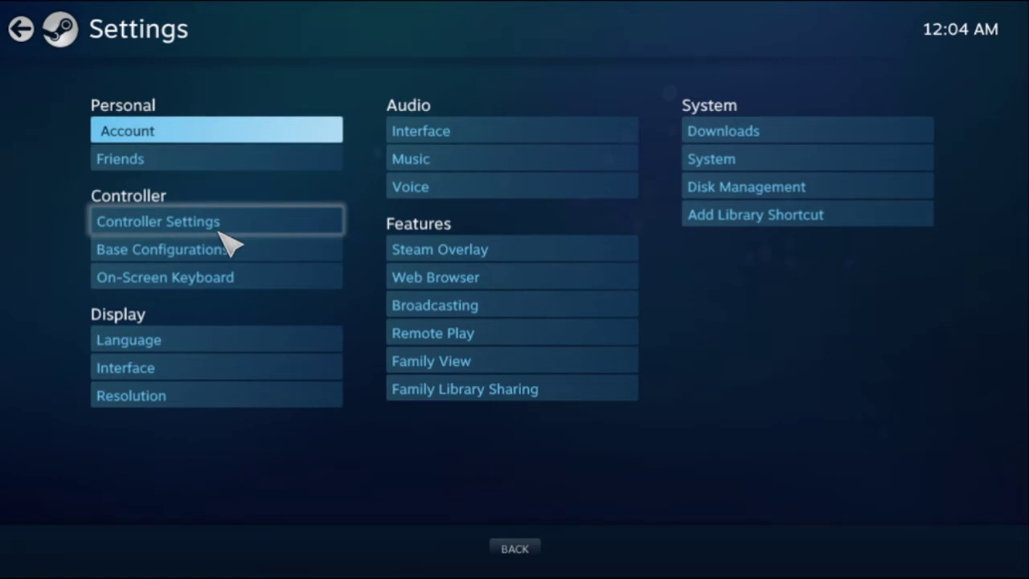
left_click(221, 230)
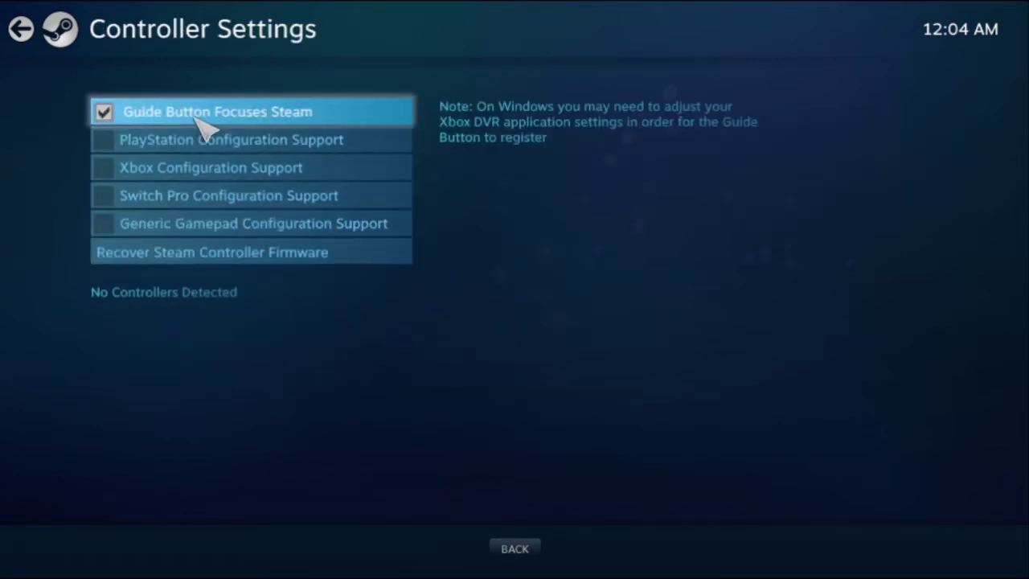
left_click(196, 168)
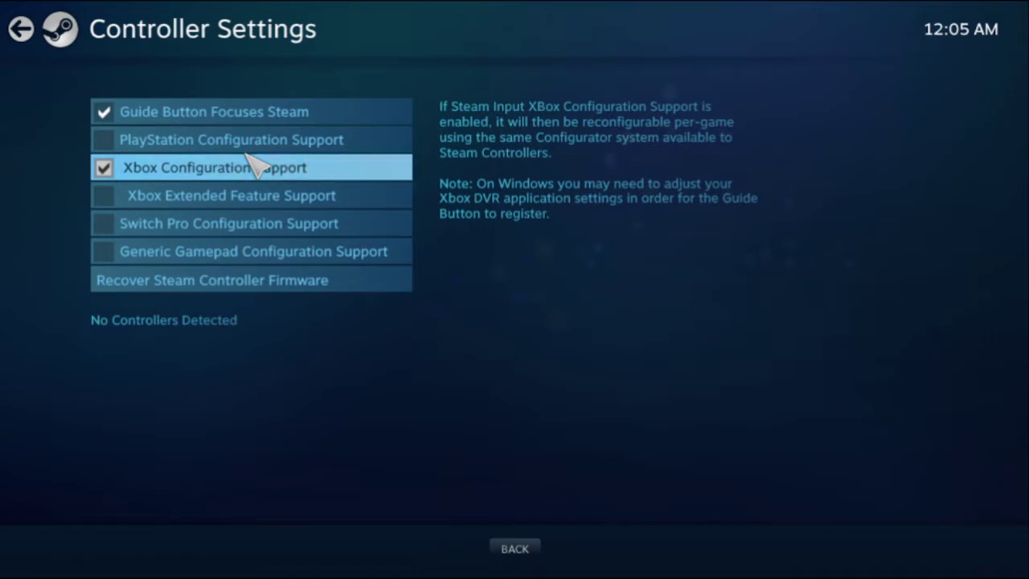
Select the detected Xbox One Controller and return to the Big Picture home screen
key("Down")
key("Down")
key("Down")
key("Down")
key("Down")
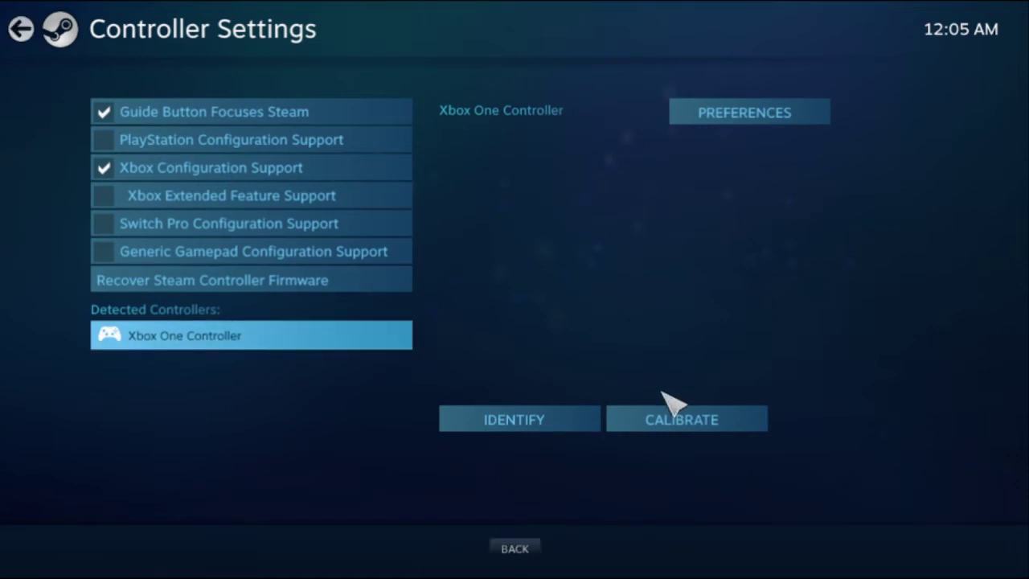
left_click(526, 550)
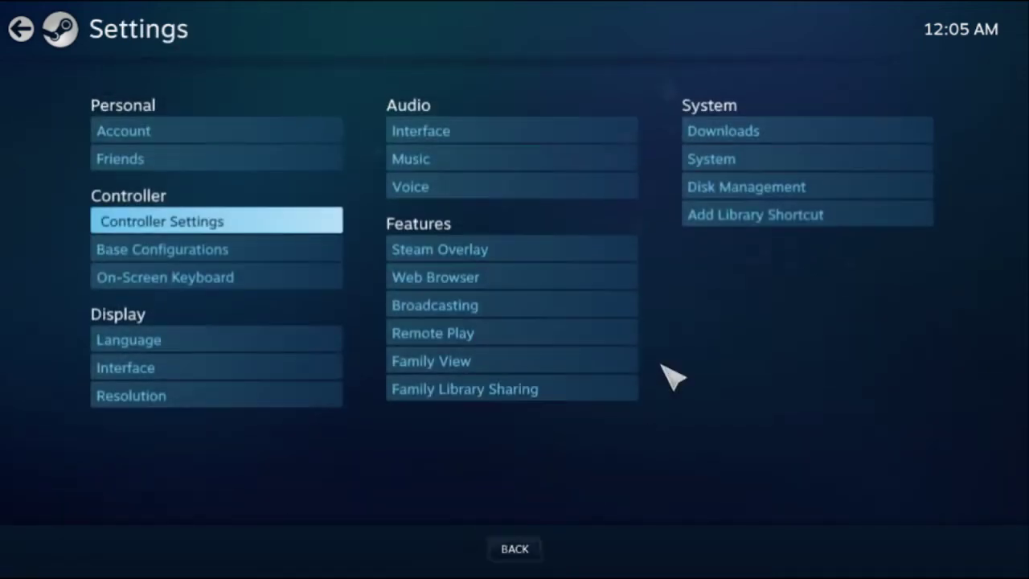
left_click(527, 553)
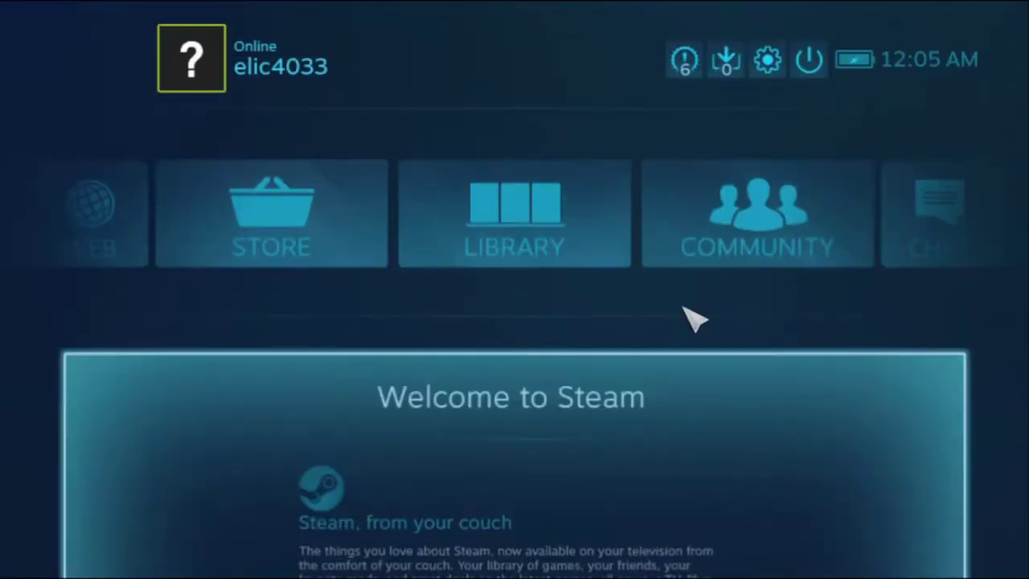
left_click(773, 62)
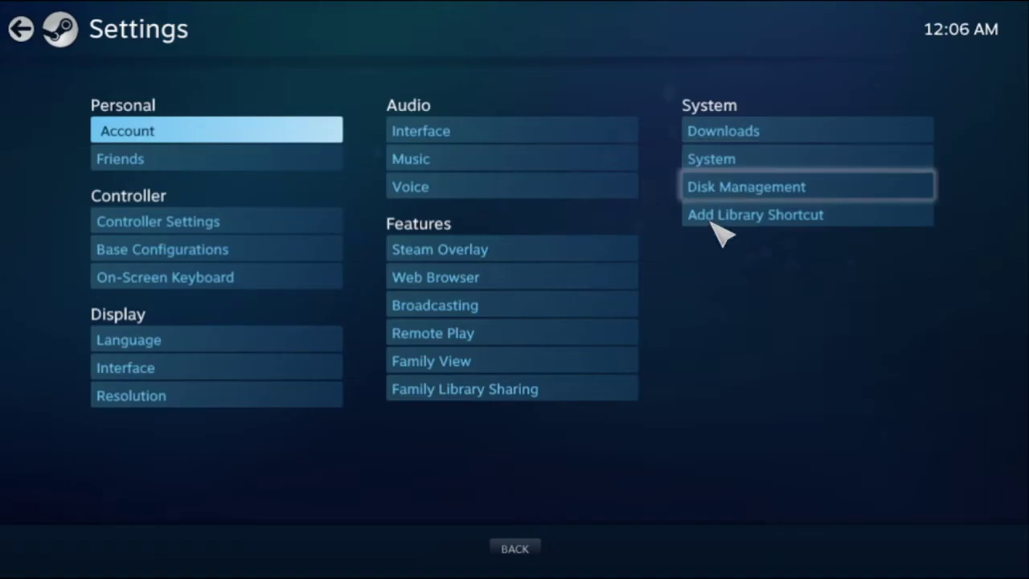
left_click(527, 553)
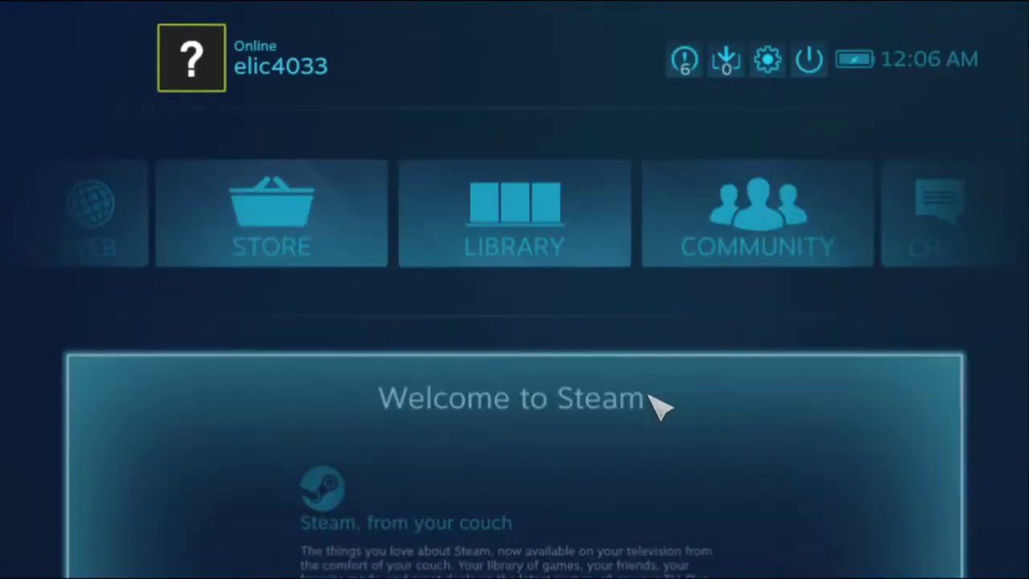
Try to exit Big Picture, keep the running games open, and minimize Big Picture instead
left_click(808, 58)
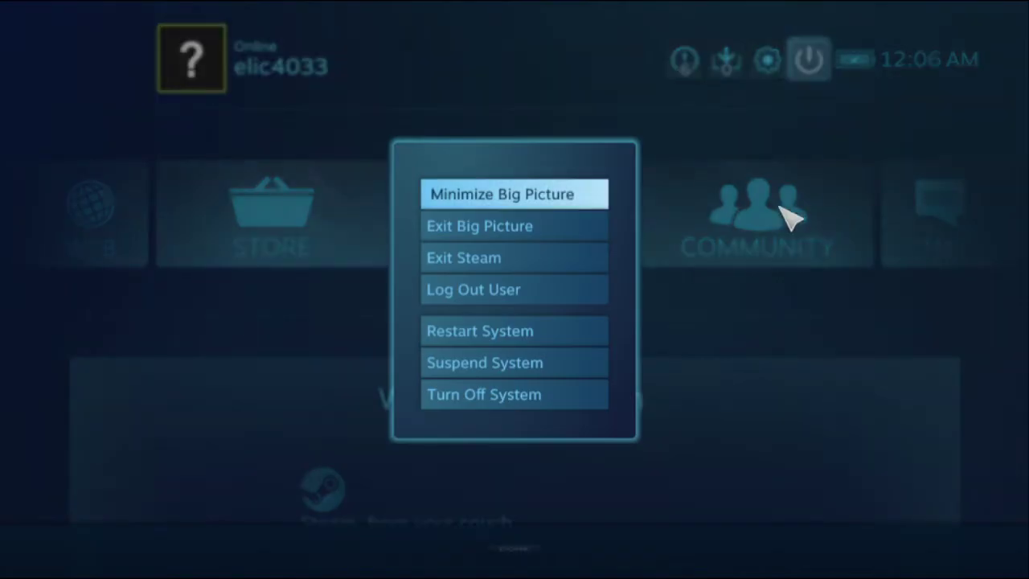
left_click(544, 230)
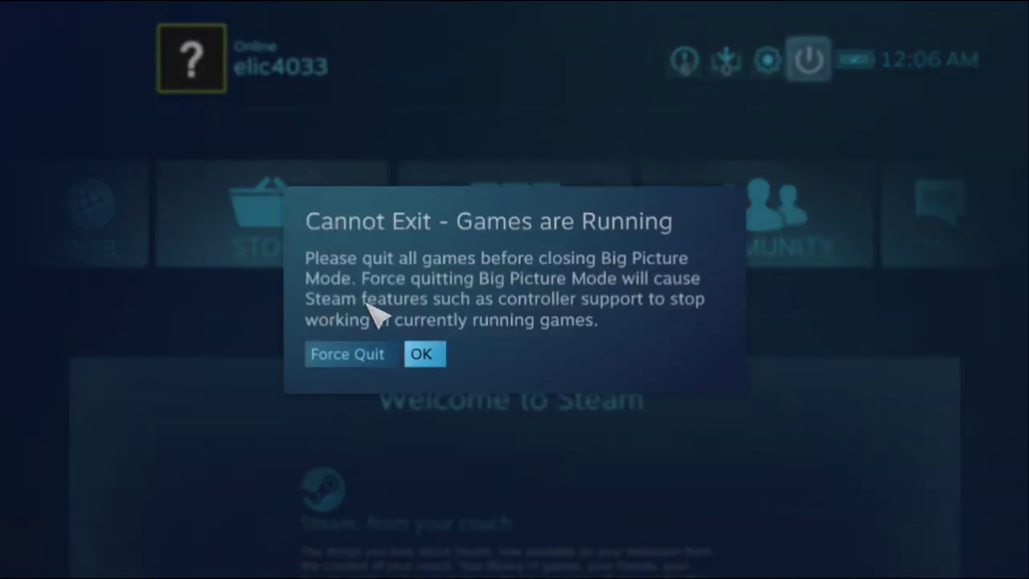
left_click(422, 356)
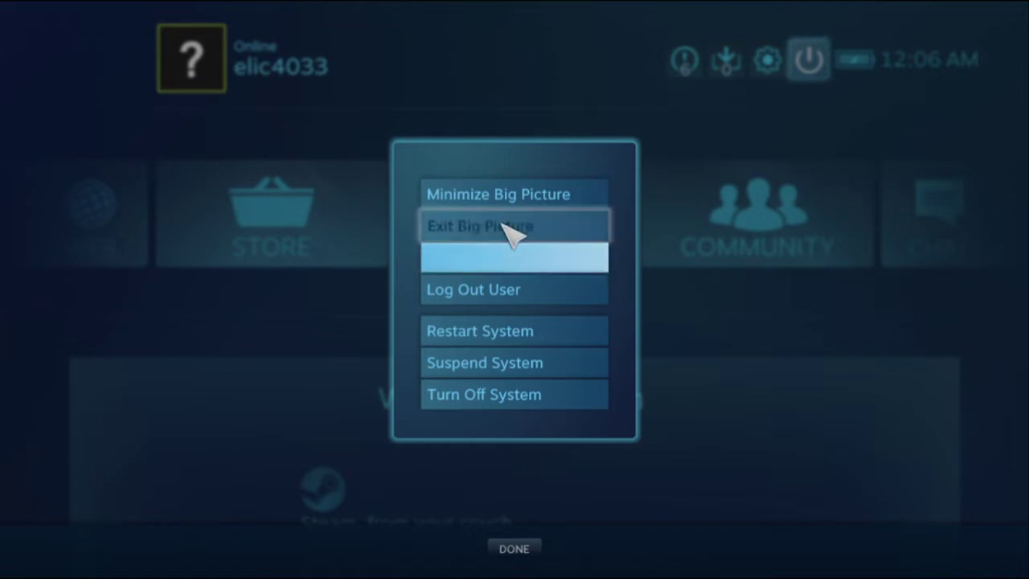
left_click(518, 198)
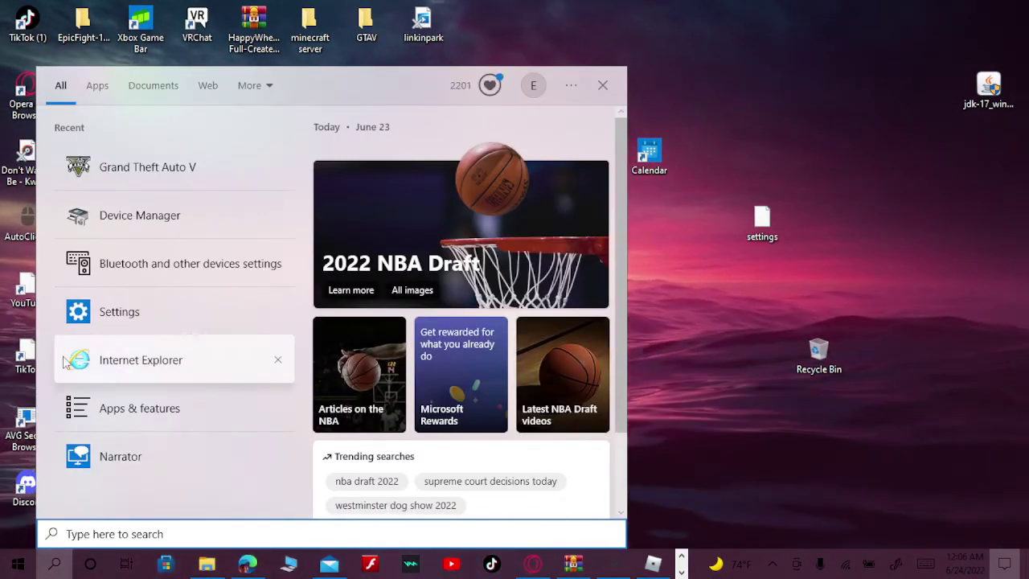
Start adding a Bluetooth device in Windows' Bluetooth & other devices settings, and leave Settings without adding one
left_click(143, 320)
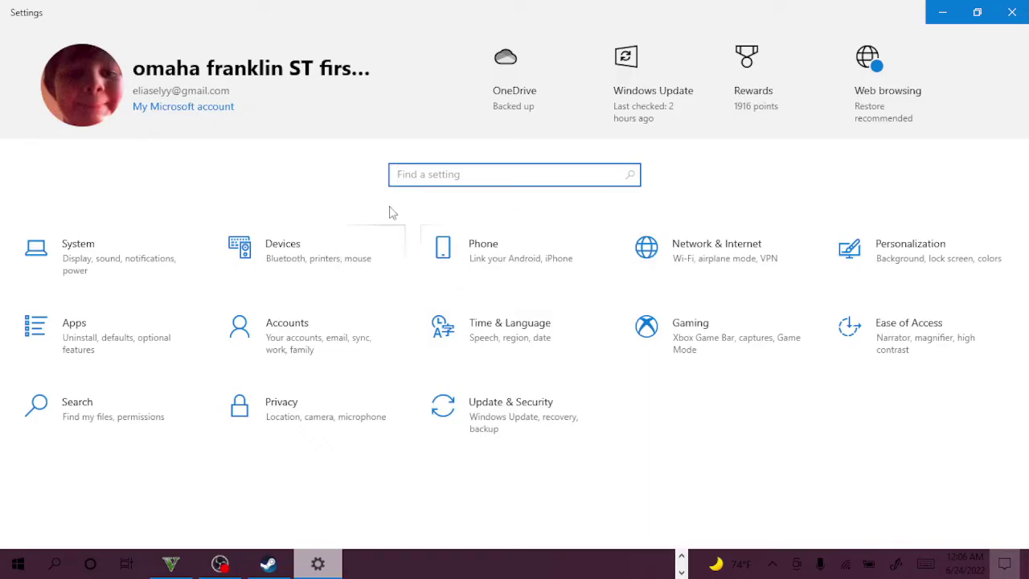
left_click(273, 259)
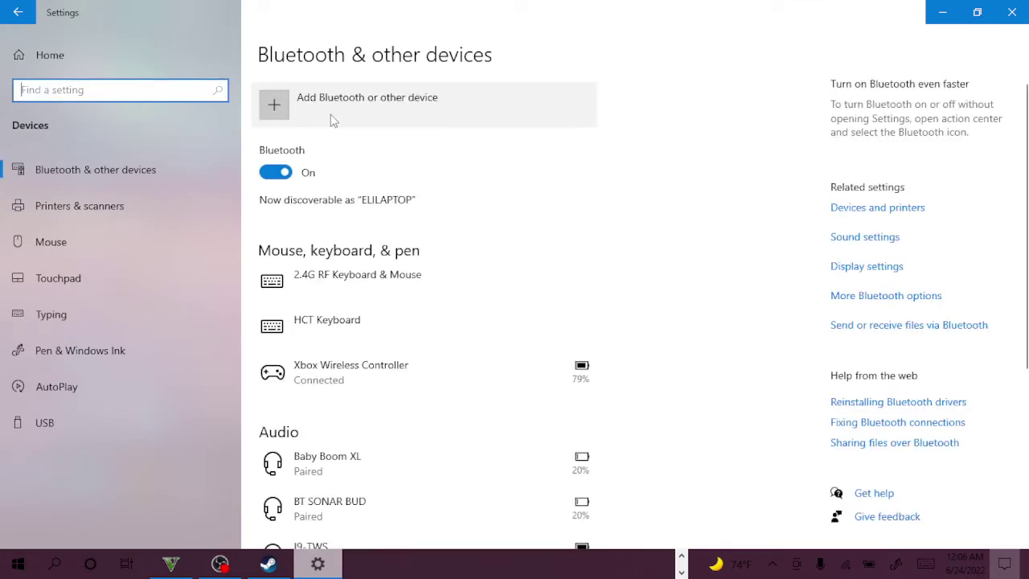
left_click(359, 111)
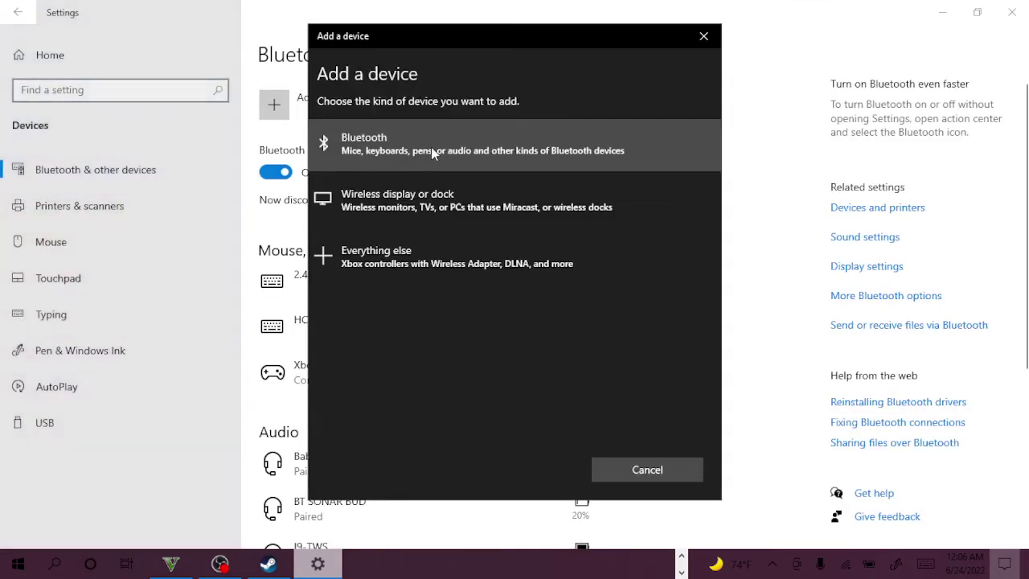
left_click(369, 167)
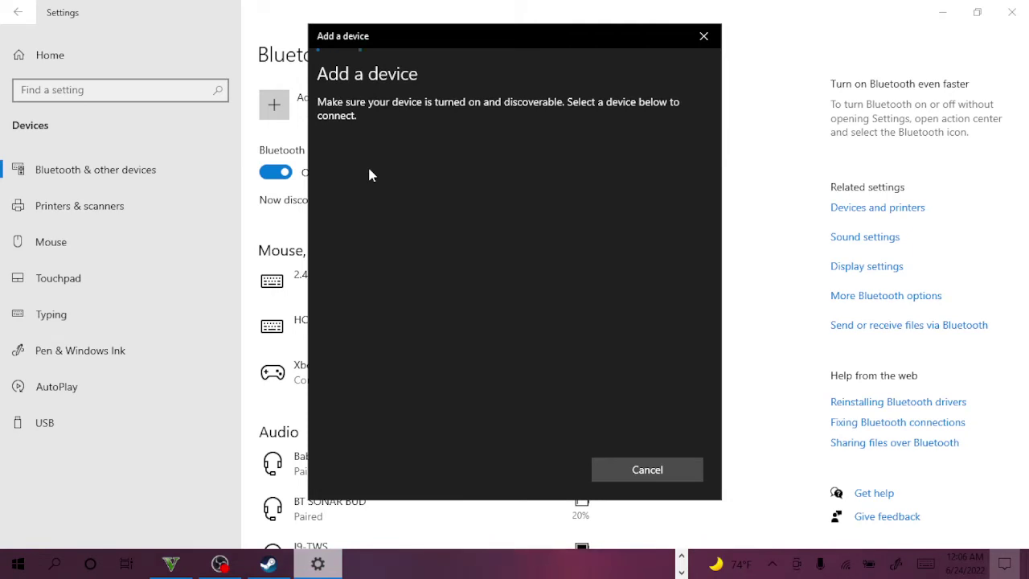
left_click(648, 466)
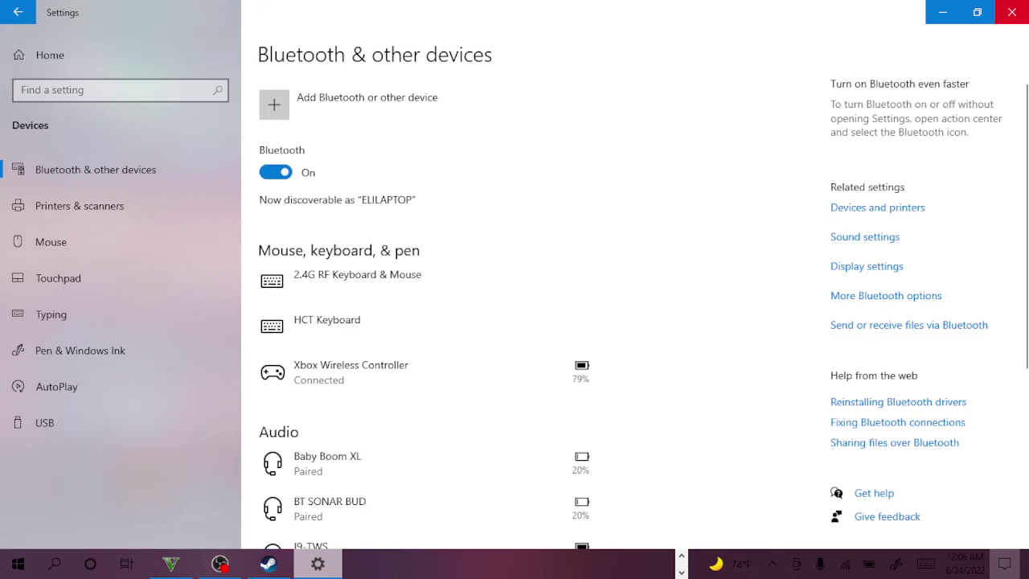
left_click(1012, 12)
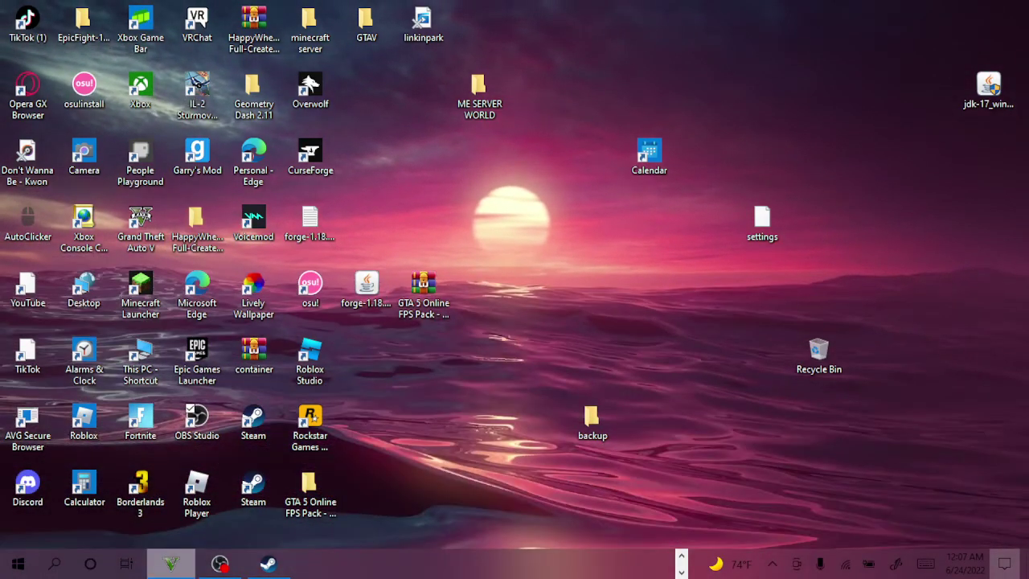
Switch to the running Grand Theft Auto V window
left_click(171, 563)
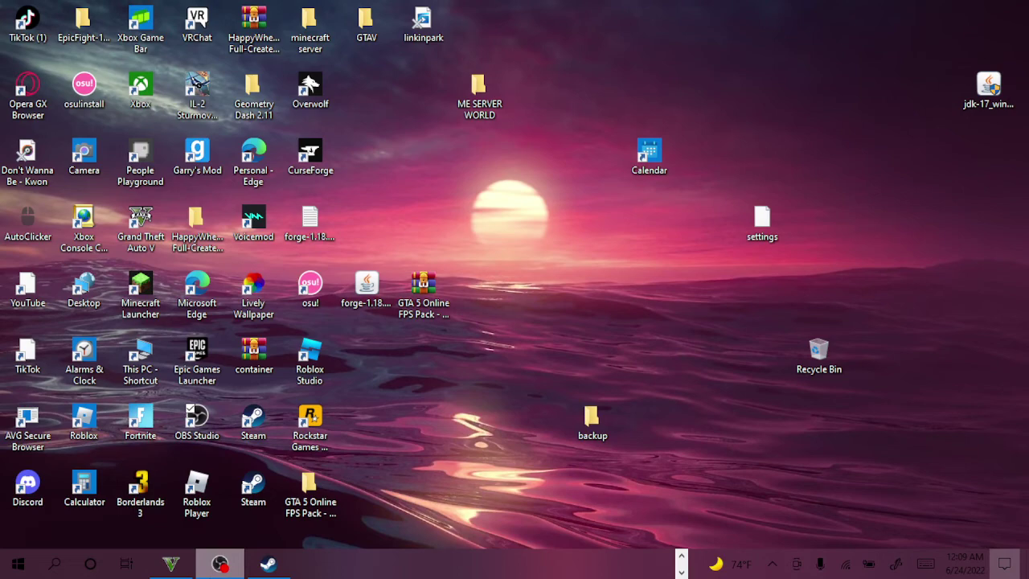
left_click(172, 572)
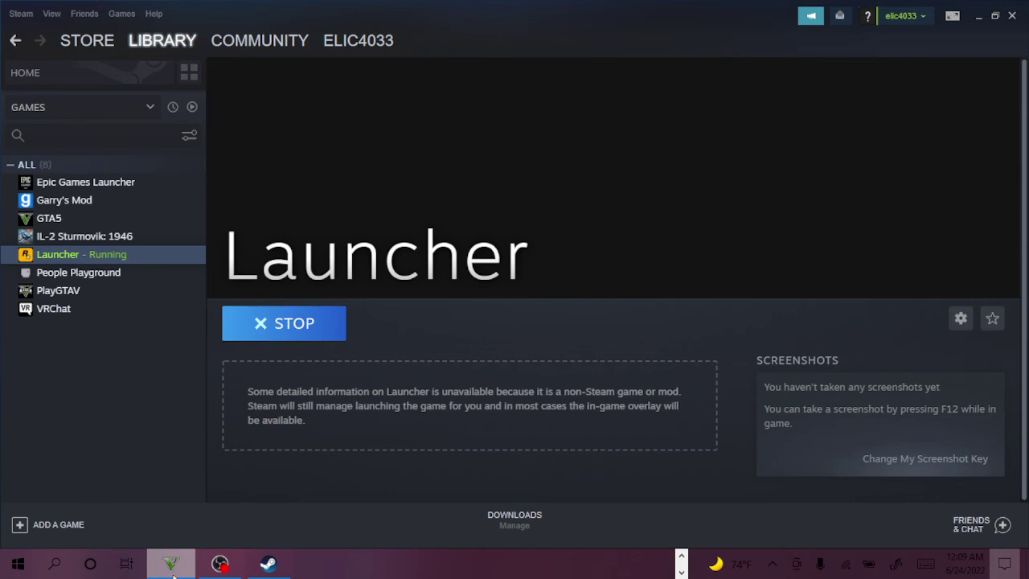
left_click(171, 564)
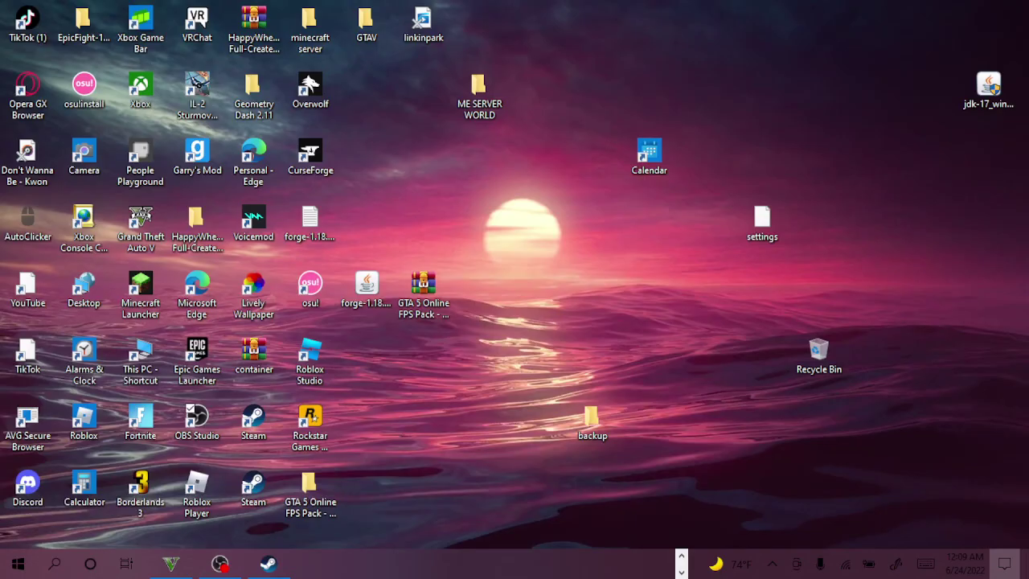